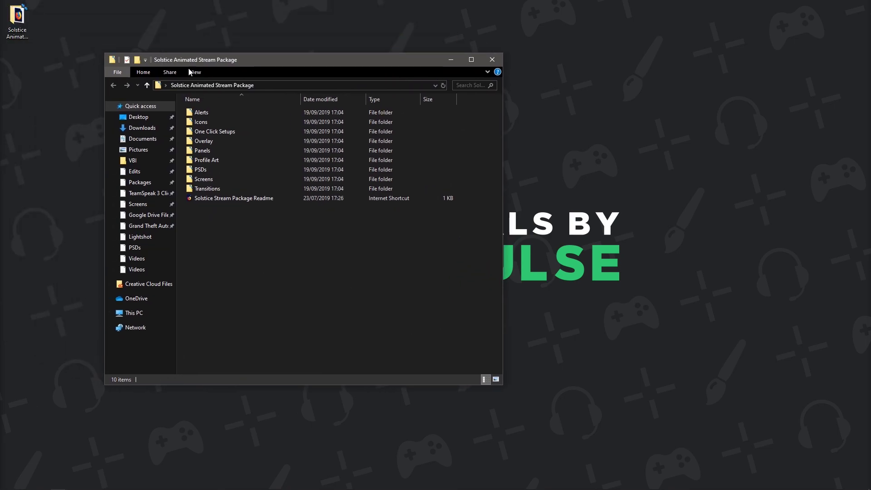
# Step: Open the PSDs folder inside the Solstice Animated Stream Package
pyautogui.moveTo(238, 209); pyautogui.dragTo(222, 217)
pyautogui.doubleClick(216, 171)
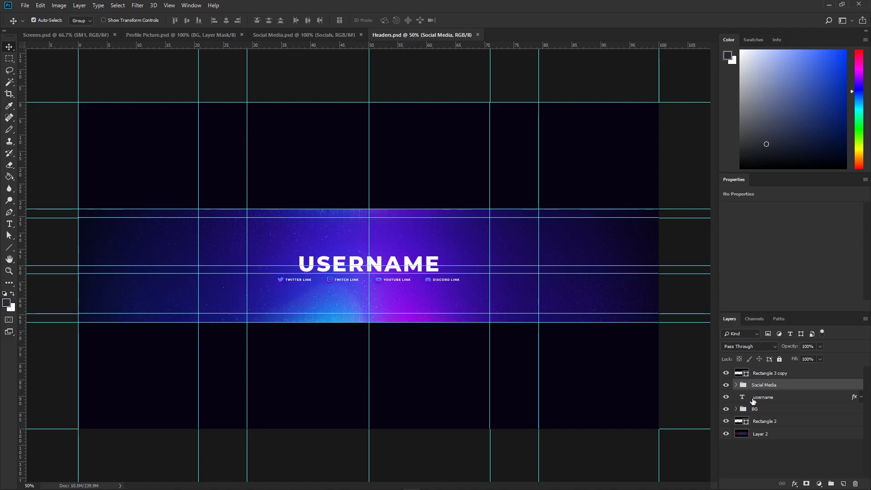
# Step: Retype the header's USERNAME title as VBI, zoom in and begin transforming it
pyautogui.click(744, 400)
pyautogui.doubleClick(742, 398)
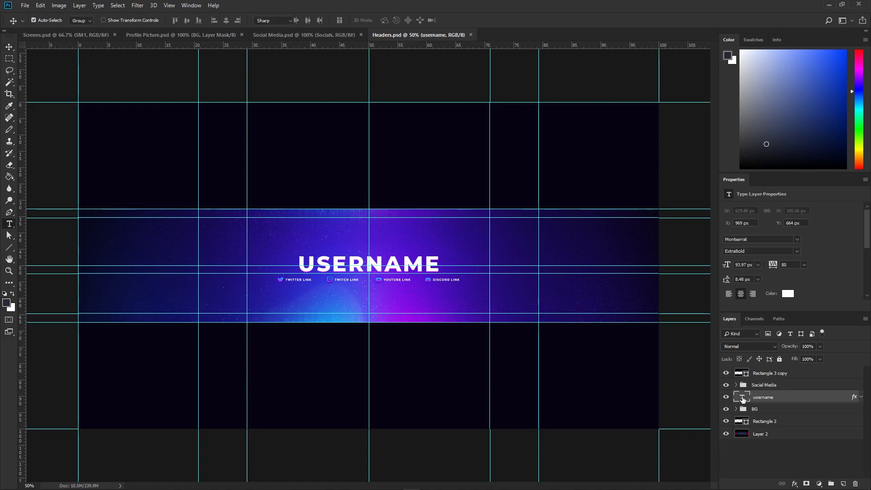
pyautogui.write('VBI')
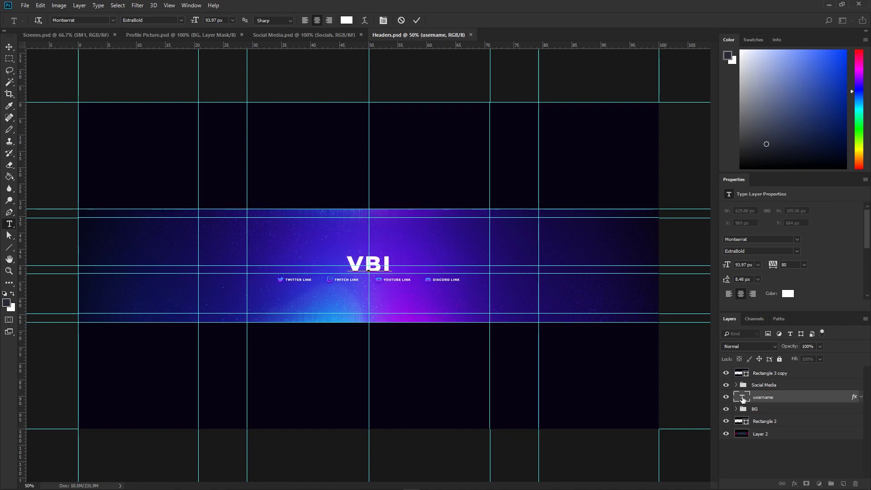
pyautogui.hotkey('ctrl', 'Return')
pyautogui.press('v')
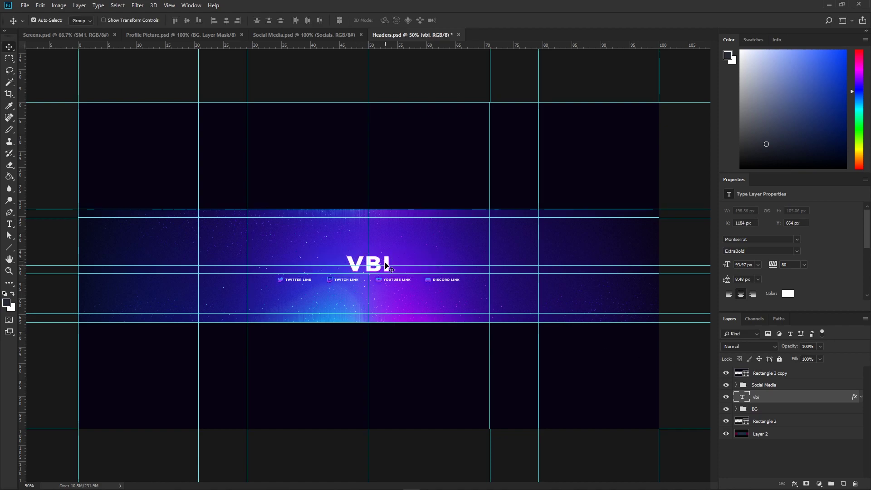
pyautogui.hotkey('ctrl', '+')
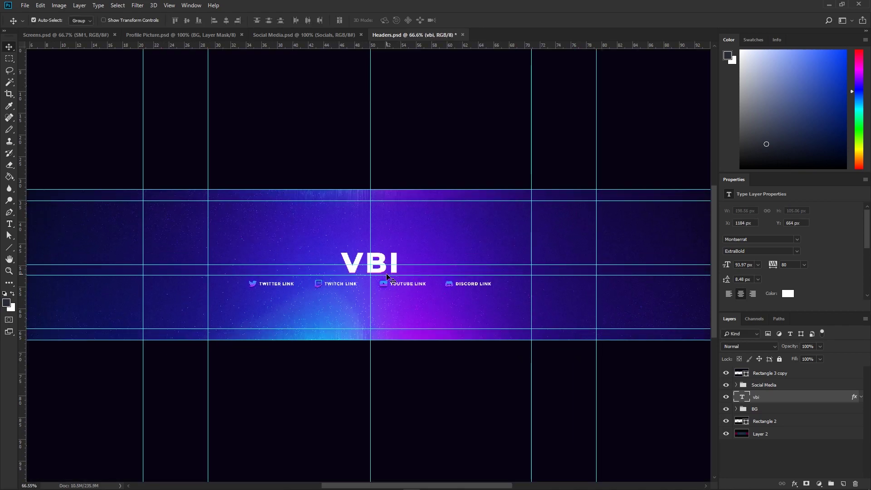
pyautogui.hotkey('ctrl', 't')
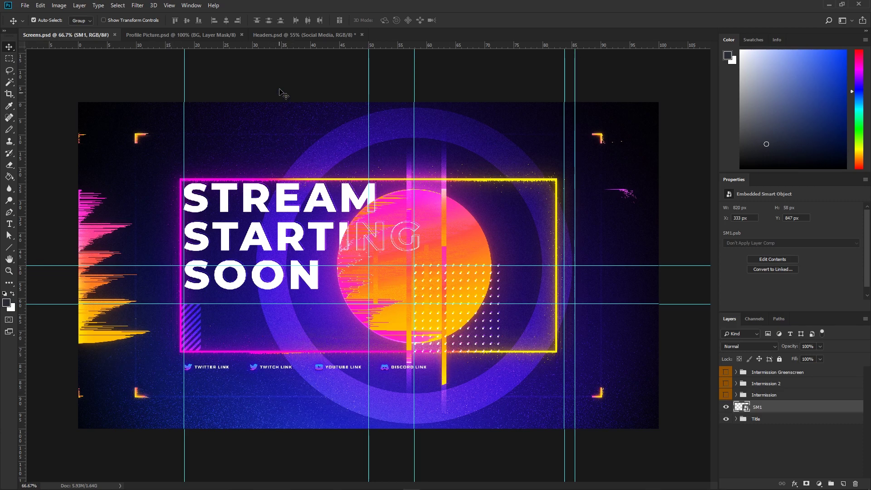
# Step: Copy the Social Media group from Headers.psd and return to Screens.psd
pyautogui.click(286, 34)
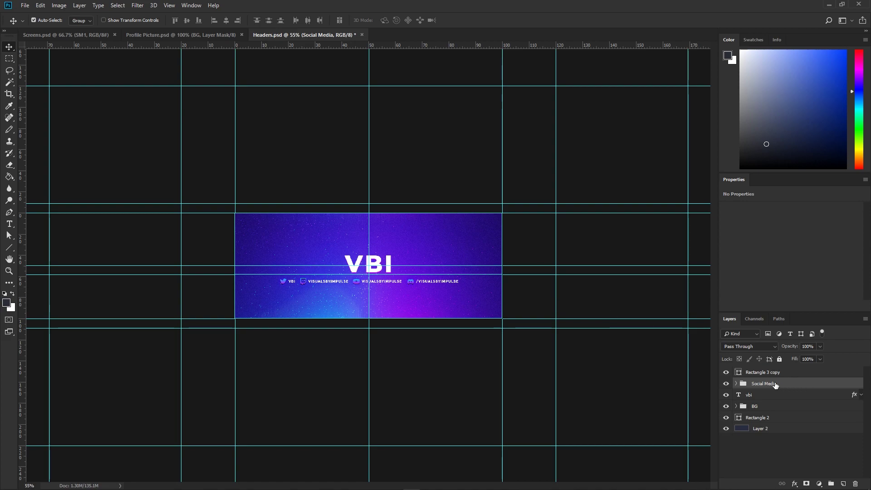
pyautogui.press('ctrl')
pyautogui.click(88, 37)
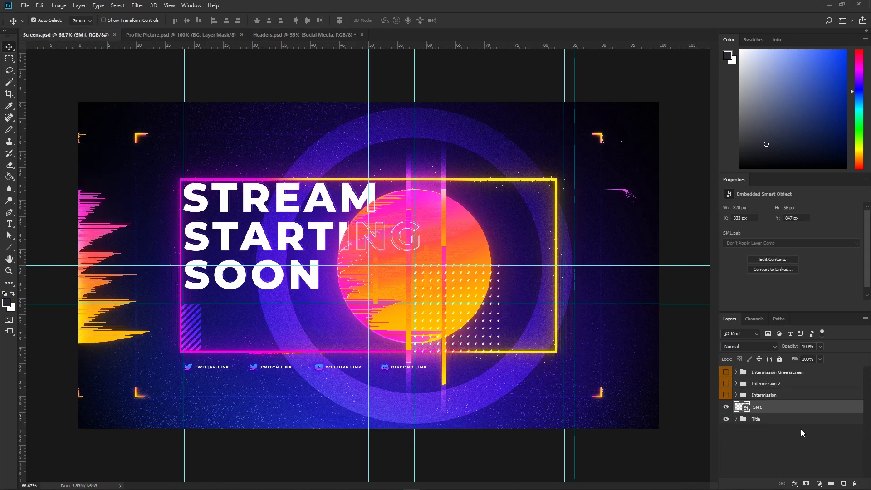
# Step: In SM1's contents, replace the old SM group with the pasted Social Media group, then save and close SM1.psb
pyautogui.doubleClick(746, 408)
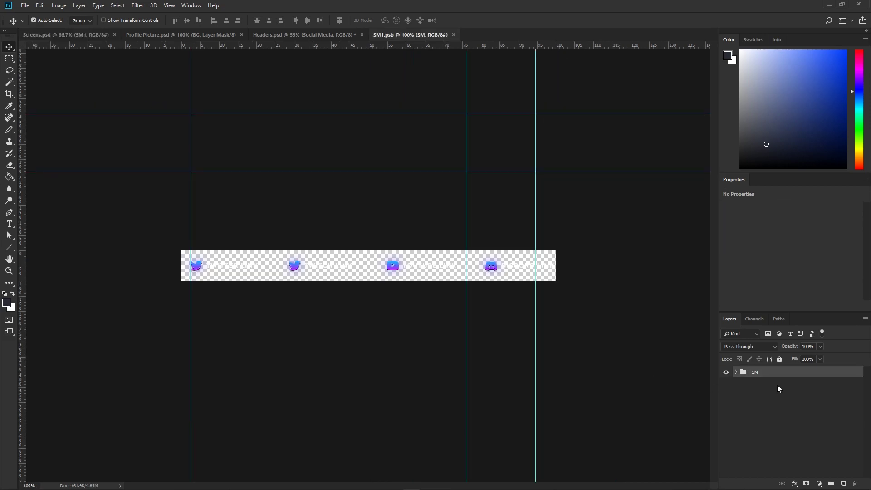
pyautogui.hotkey('ctrl', 'v')
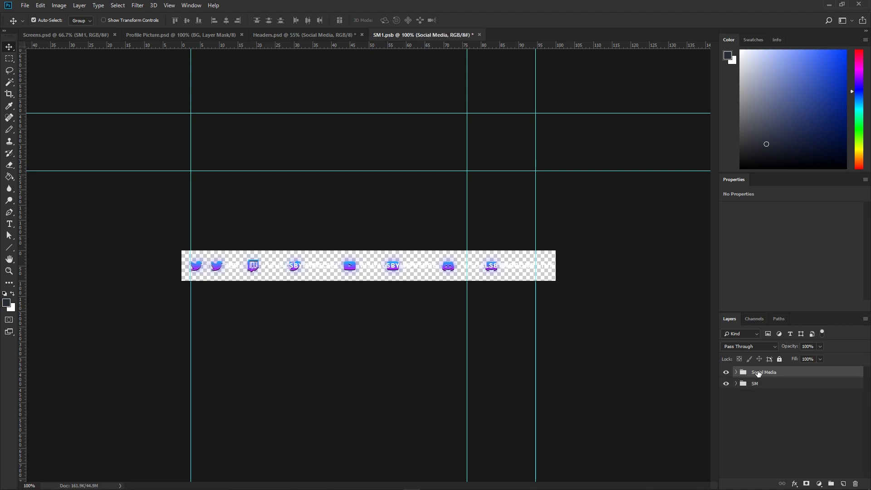
pyautogui.click(761, 385)
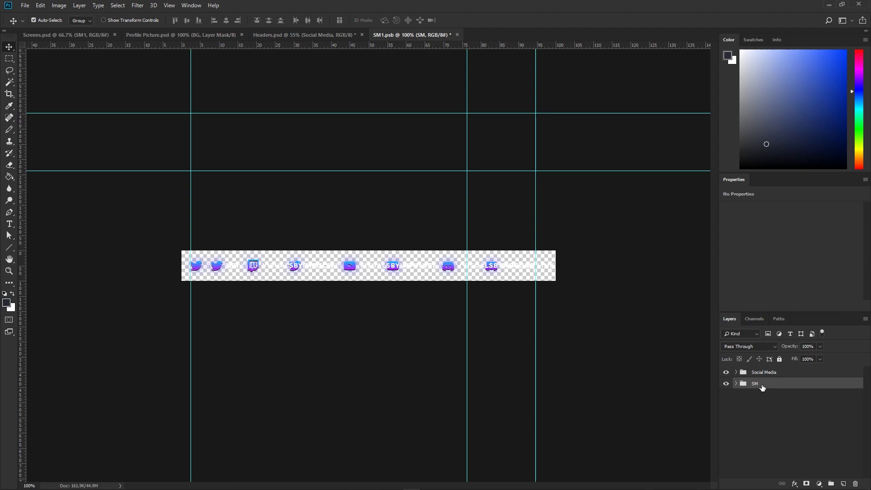
pyautogui.press('Delete')
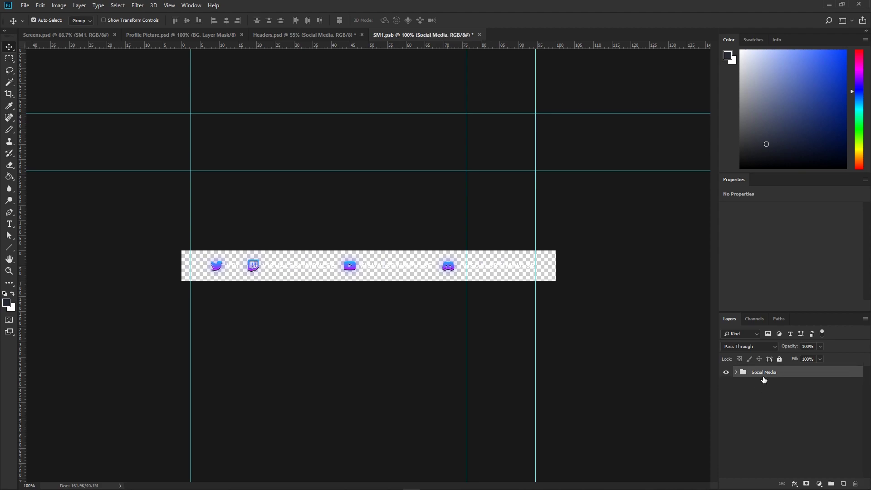
pyautogui.click(25, 6)
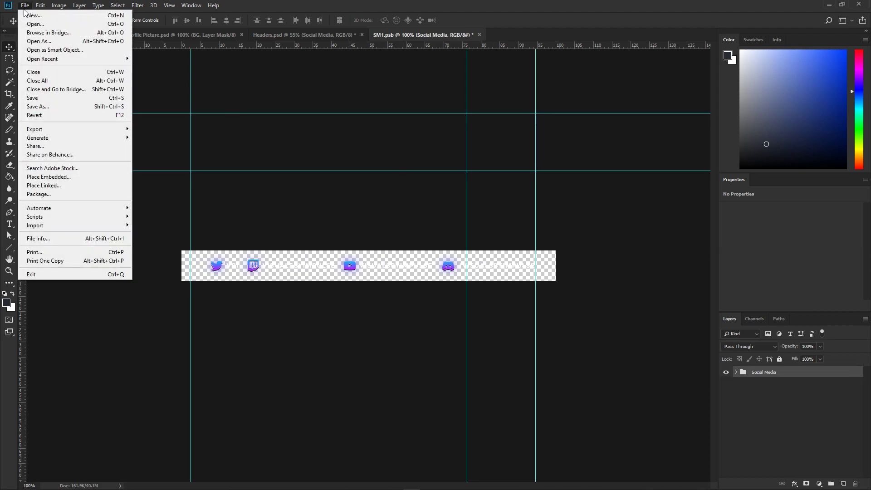
pyautogui.click(46, 98)
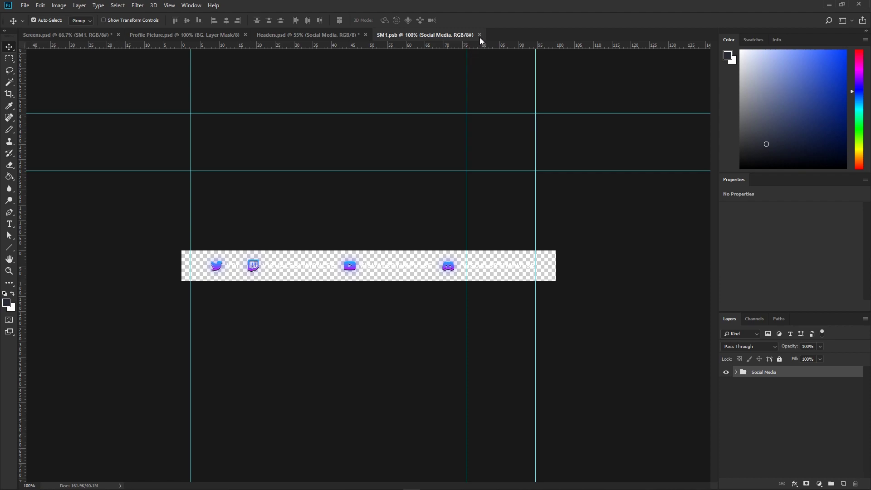
pyautogui.click(480, 34)
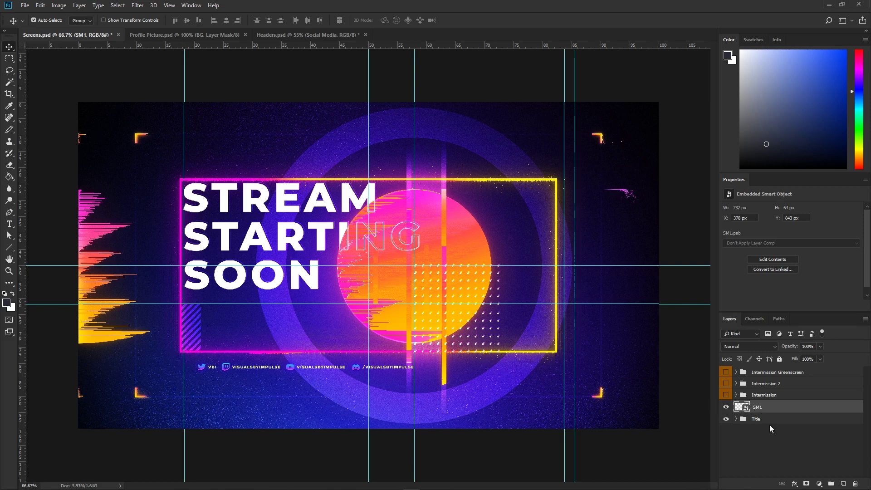
# Step: Nudge the SM1 social handles row slightly to the left
pyautogui.hotkey('ctrl', 't')
pyautogui.moveTo(219, 368); pyautogui.dragTo(203, 368)
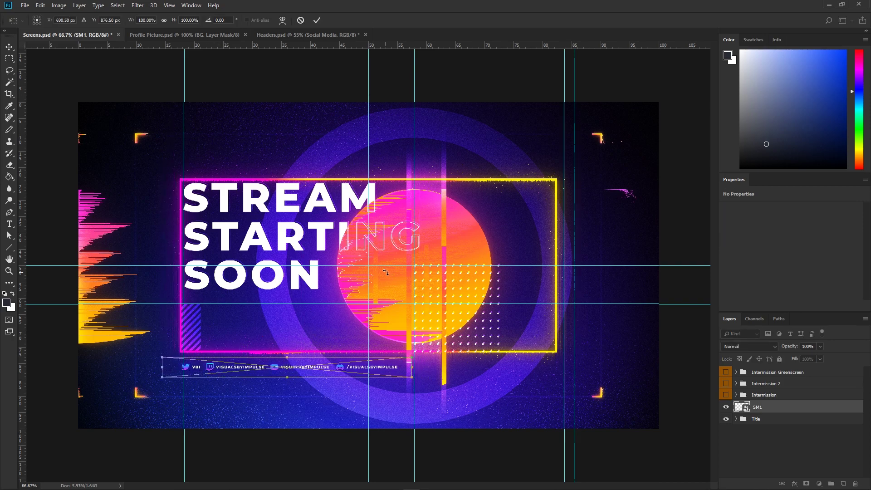
pyautogui.press('Return')
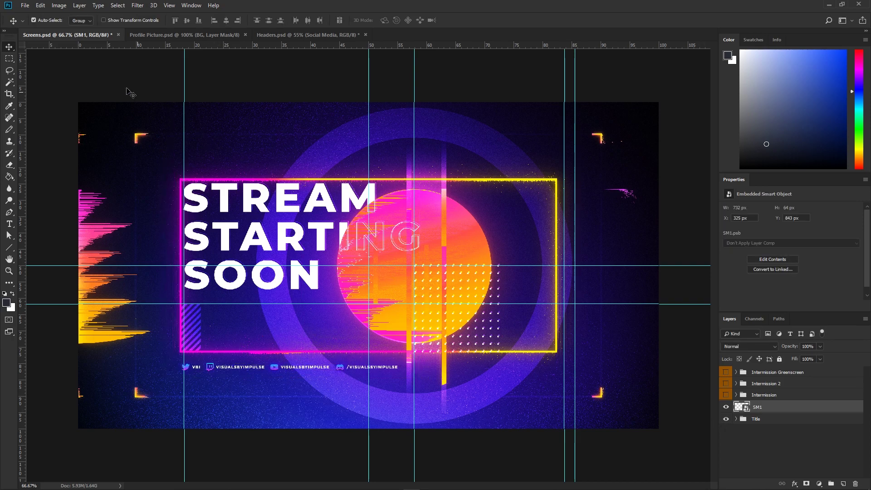
# Step: Export the screen as Starting.png in Screens > Static, replacing the existing file
pyautogui.click(25, 5)
pyautogui.moveTo(77, 129)
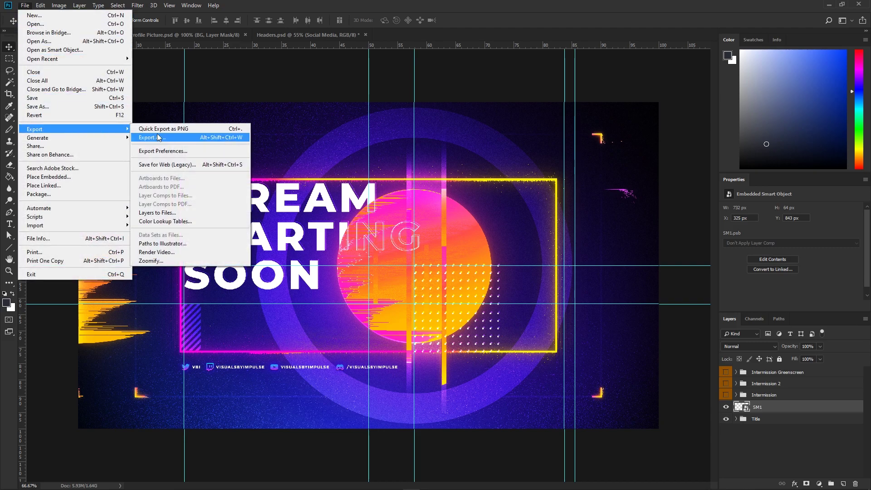
pyautogui.click(169, 136)
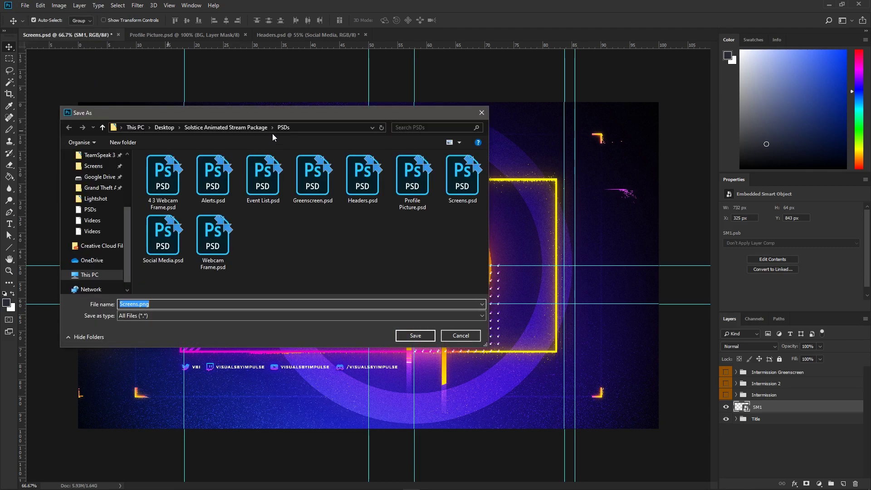
pyautogui.click(252, 127)
pyautogui.doubleClick(183, 232)
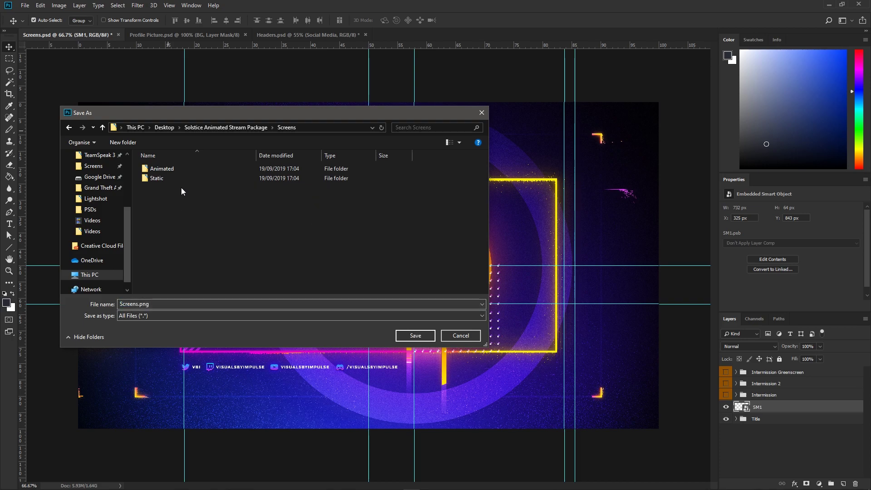
pyautogui.doubleClick(181, 180)
pyautogui.doubleClick(462, 181)
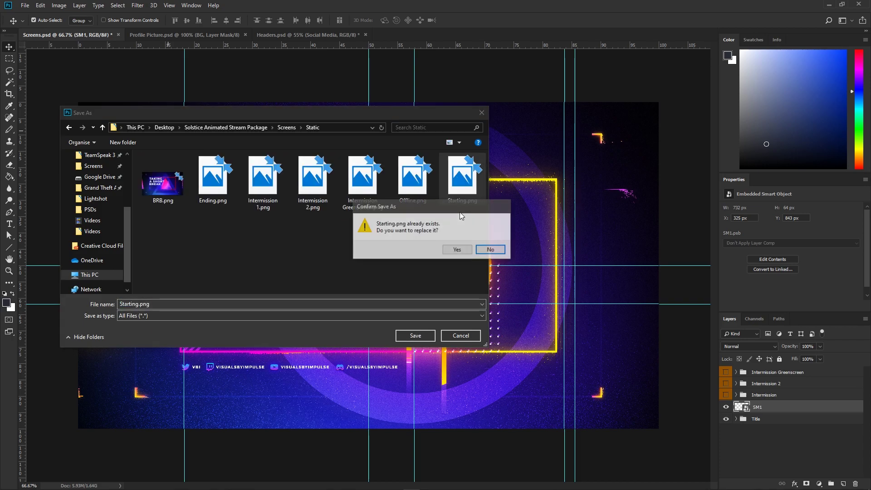
pyautogui.click(451, 250)
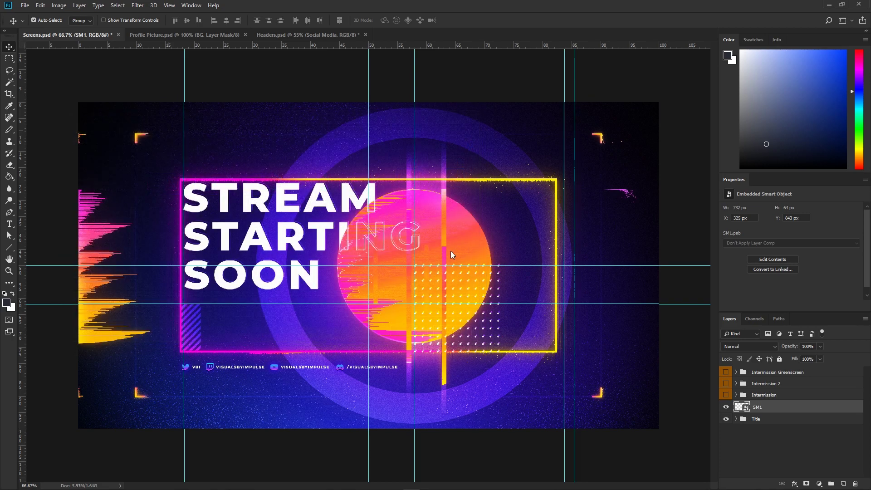
# Step: Hide the Title group and quick-export the handles as Socials.png into Screens > Animated
pyautogui.click(726, 419)
pyautogui.click(25, 5)
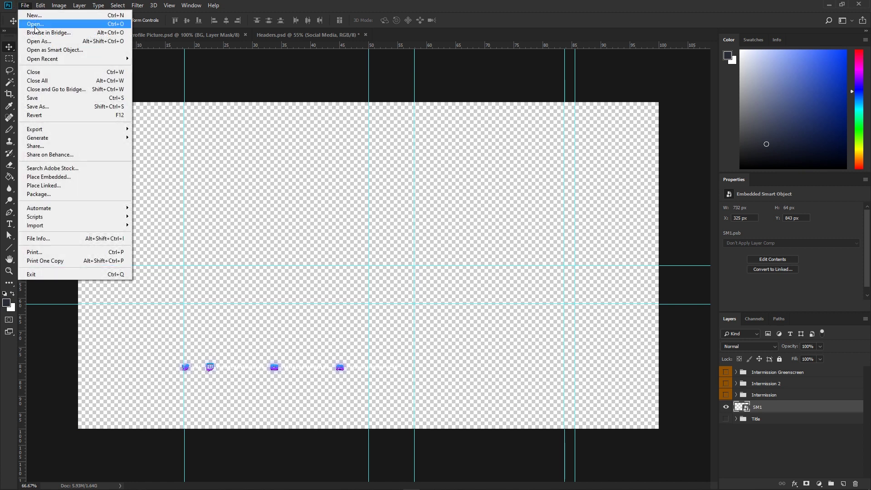
pyautogui.click(156, 129)
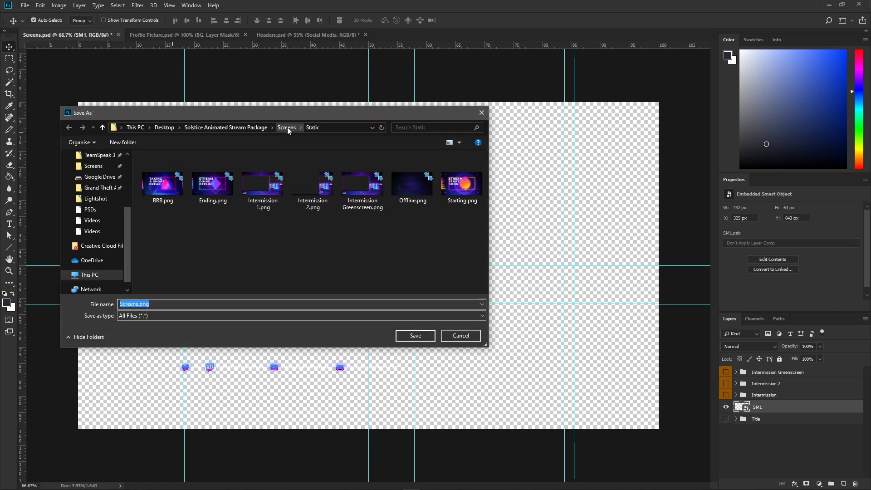
pyautogui.click(287, 127)
pyautogui.doubleClick(234, 167)
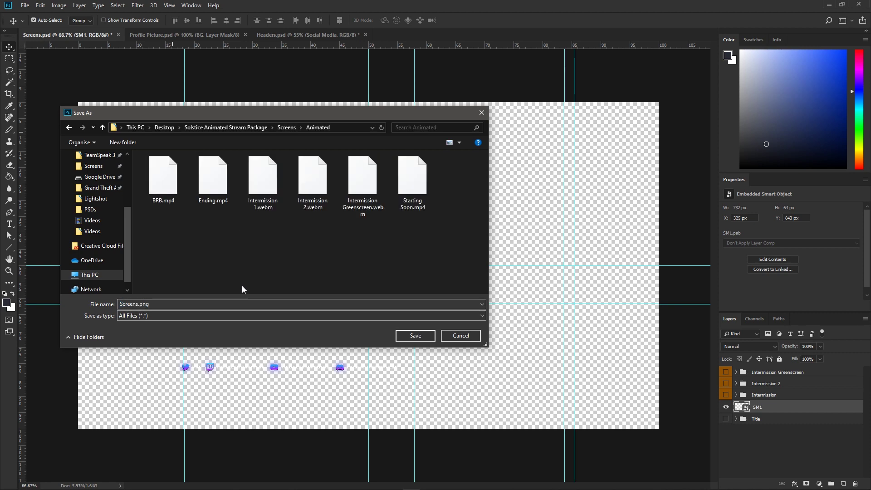
pyautogui.doubleClick(140, 304)
pyautogui.write('Soci')
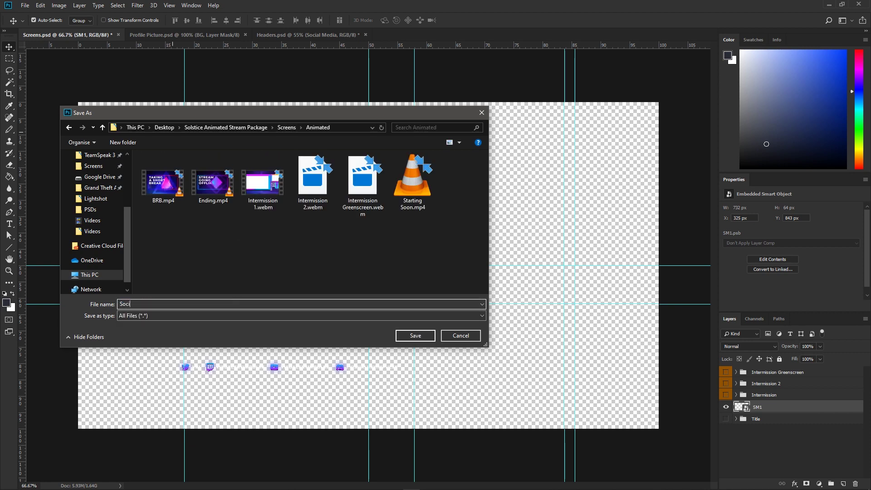
pyautogui.write('als.png')
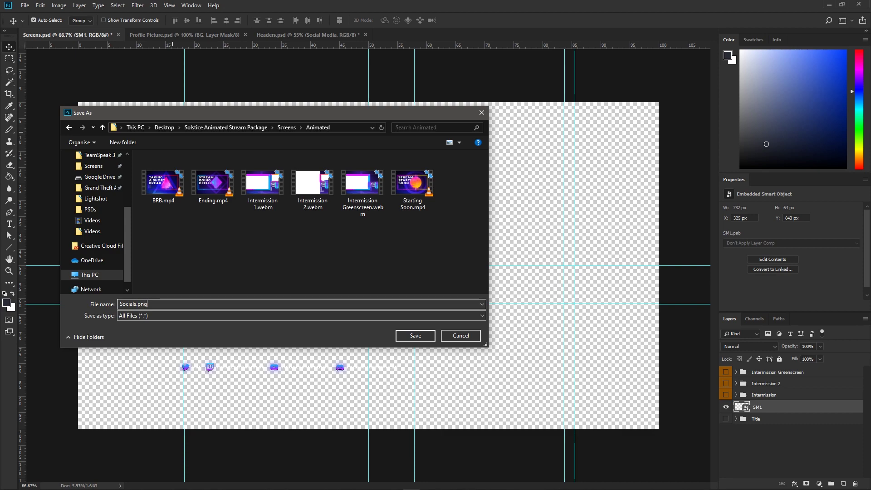
pyautogui.click(415, 335)
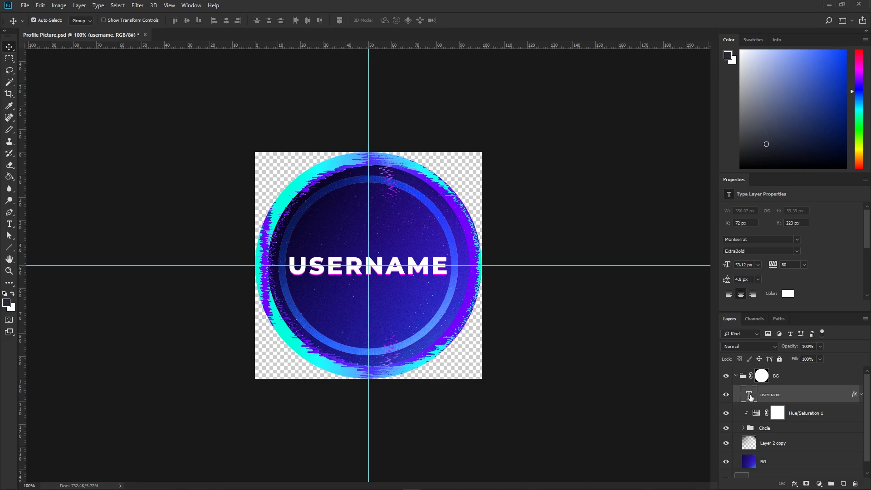
# Step: Change the profile picture's USERNAME text to VBI, leaving its position unchanged
pyautogui.doubleClick(748, 395)
pyautogui.write('VBI')
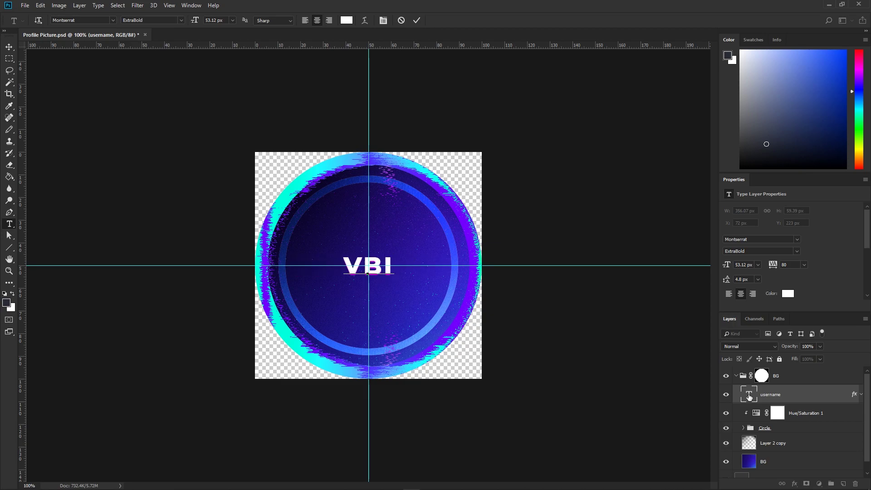
pyautogui.hotkey('ctrl', 'Return')
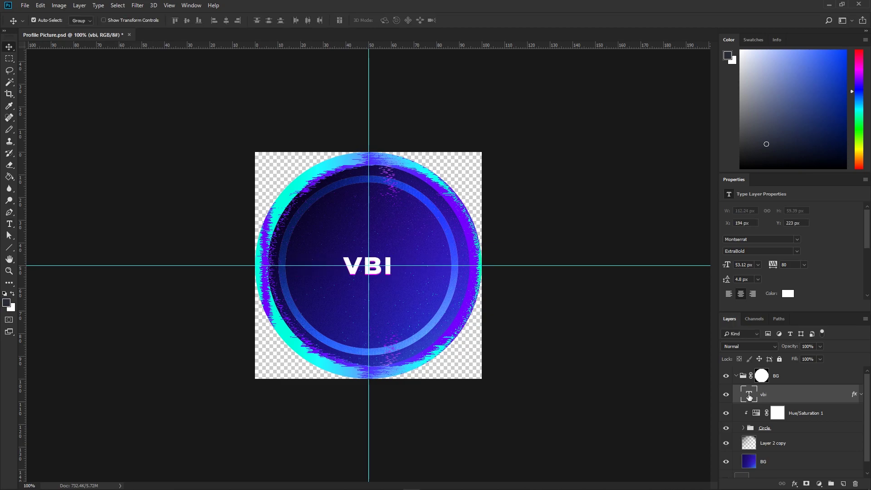
pyautogui.hotkey('ctrl', 't')
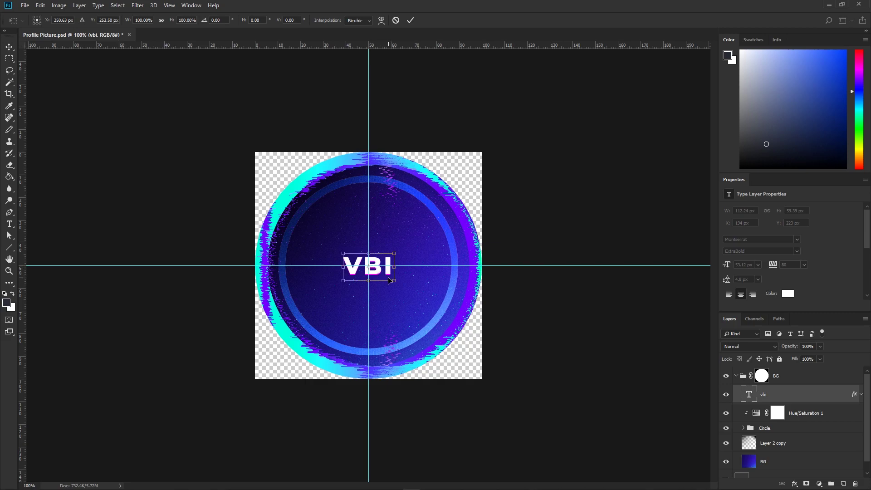
pyautogui.press('Return')
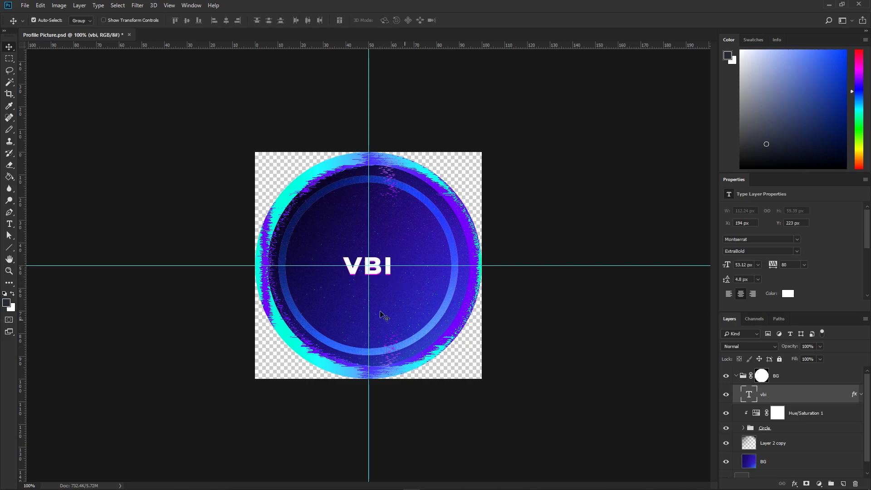
# Step: Quick-export the VBI profile picture as PNG over C.png in the Profile Art folder
pyautogui.click(25, 5)
pyautogui.moveTo(76, 128)
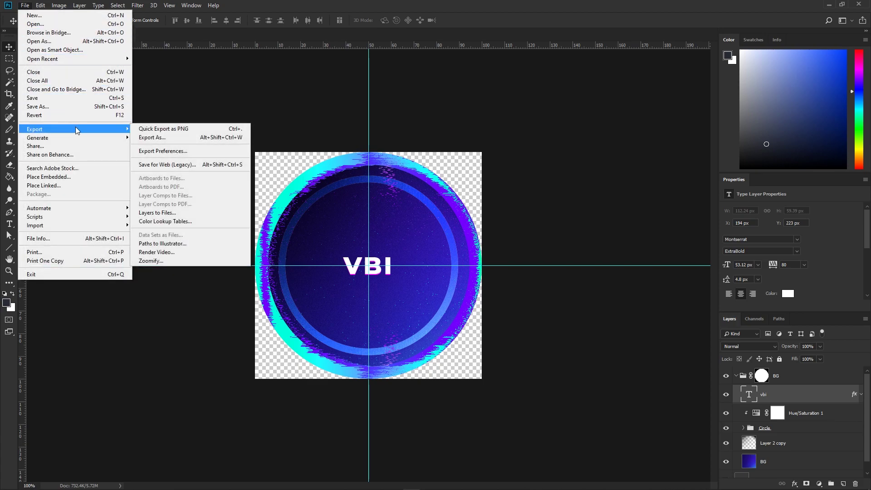
pyautogui.click(145, 132)
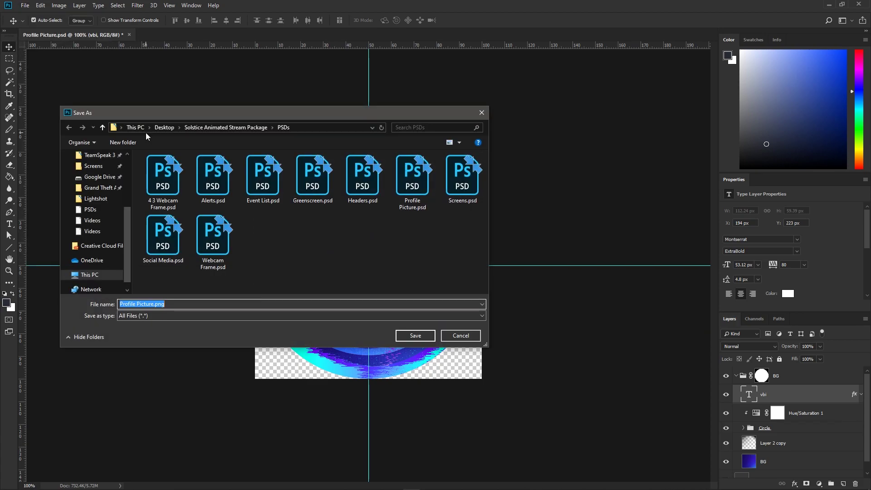
pyautogui.click(212, 127)
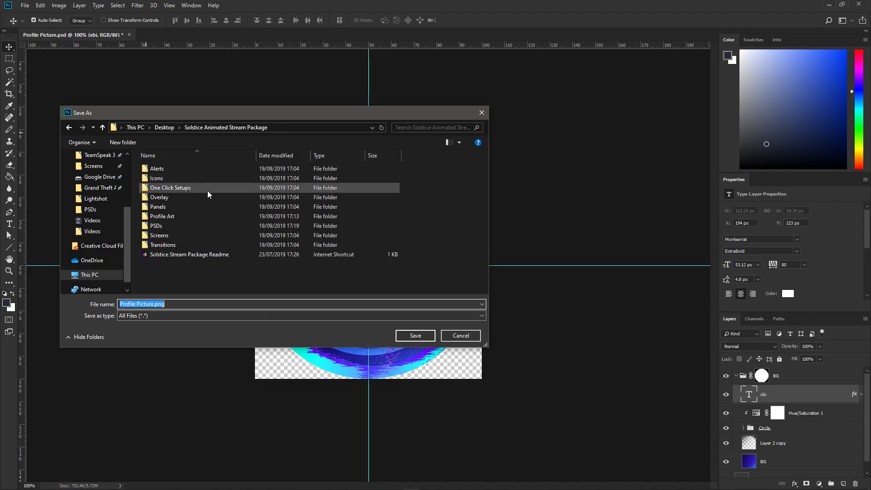
pyautogui.doubleClick(196, 214)
pyautogui.doubleClick(165, 185)
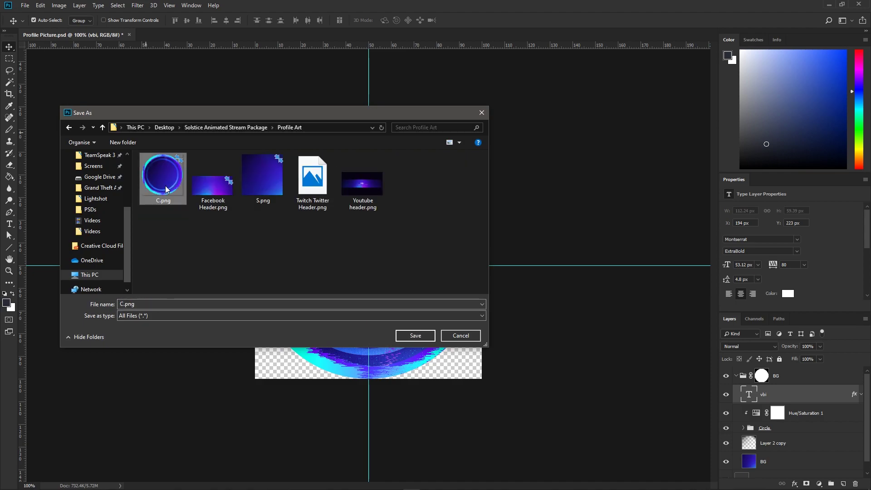
pyautogui.click(462, 251)
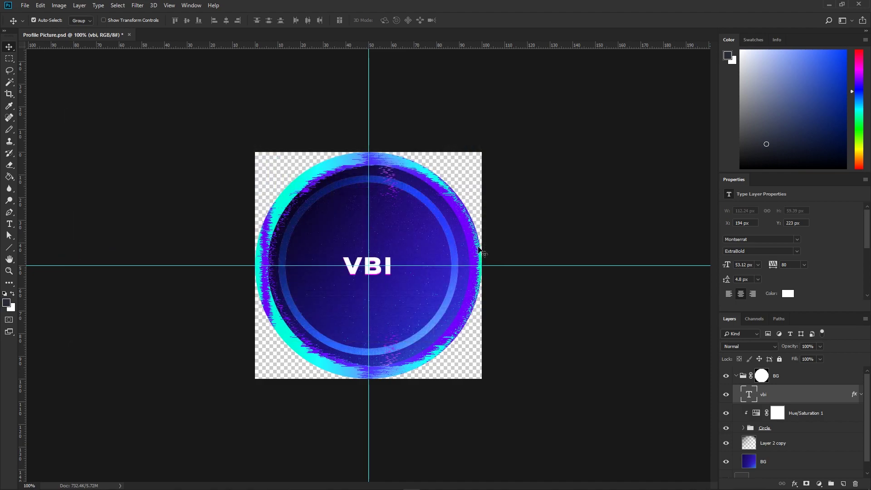
# Step: Disable the BG group's layer mask and hide the Circle group
pyautogui.rightClick(761, 376)
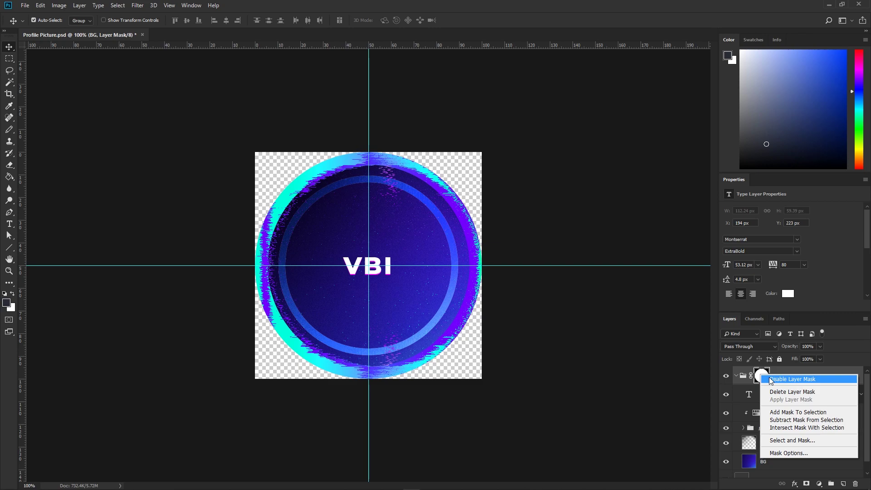
pyautogui.click(769, 378)
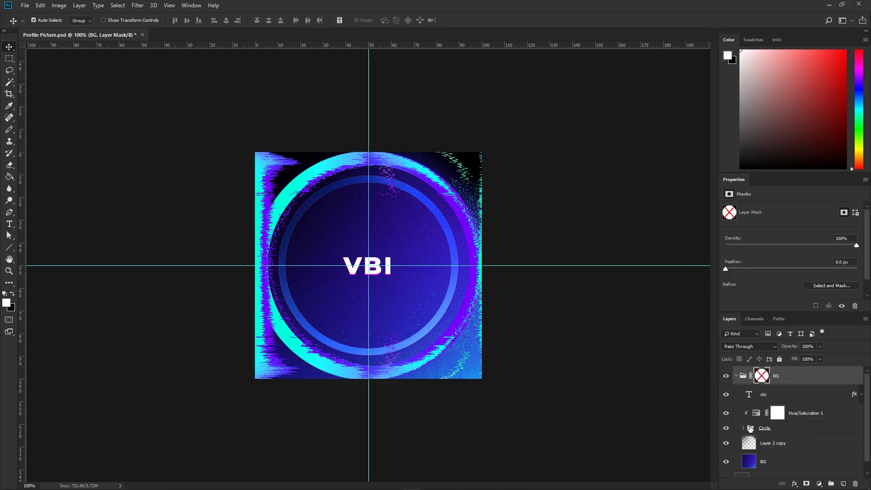
pyautogui.click(749, 429)
pyautogui.click(725, 428)
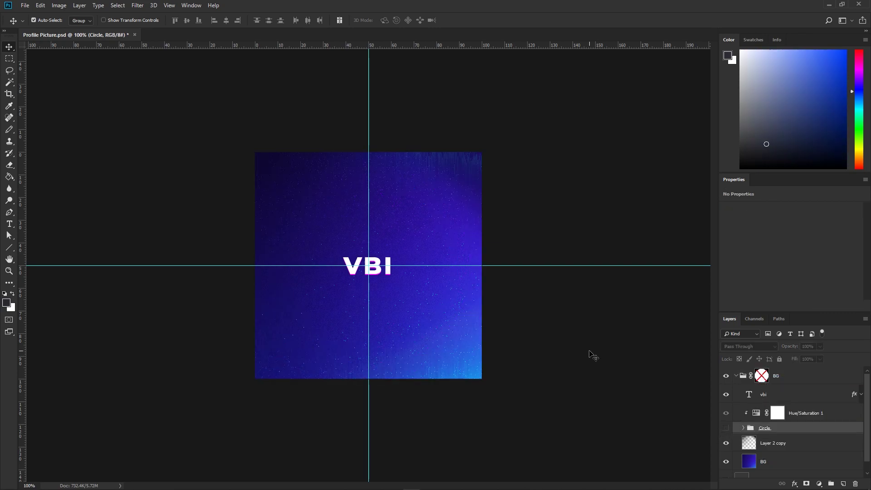
# Step: Quick-export the square background as PNG, replacing S.png in Profile Art
pyautogui.click(26, 6)
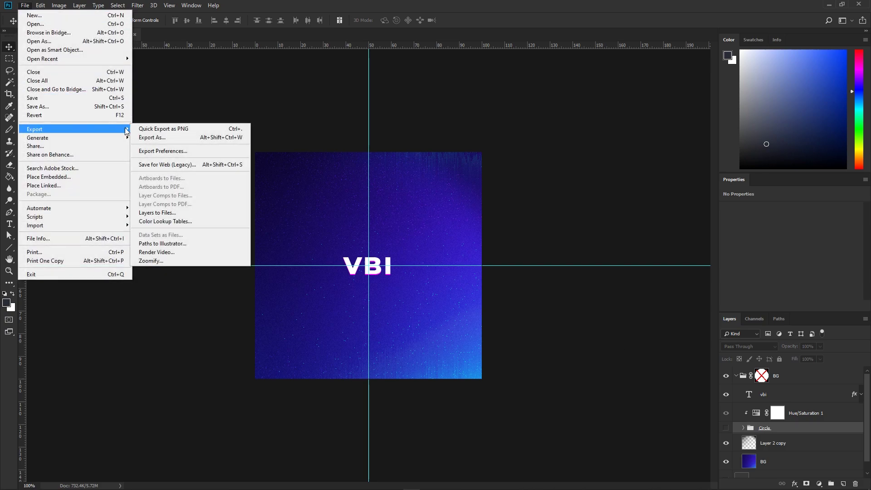
pyautogui.click(150, 130)
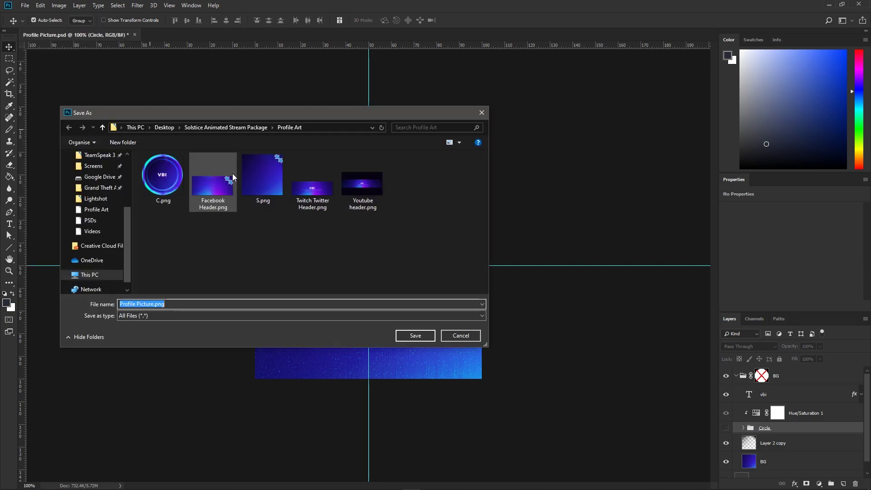
pyautogui.doubleClick(262, 180)
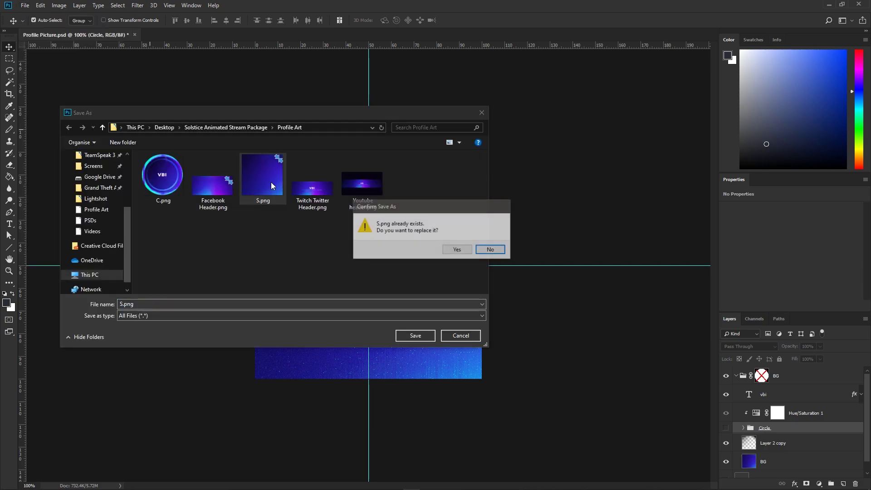
pyautogui.click(456, 250)
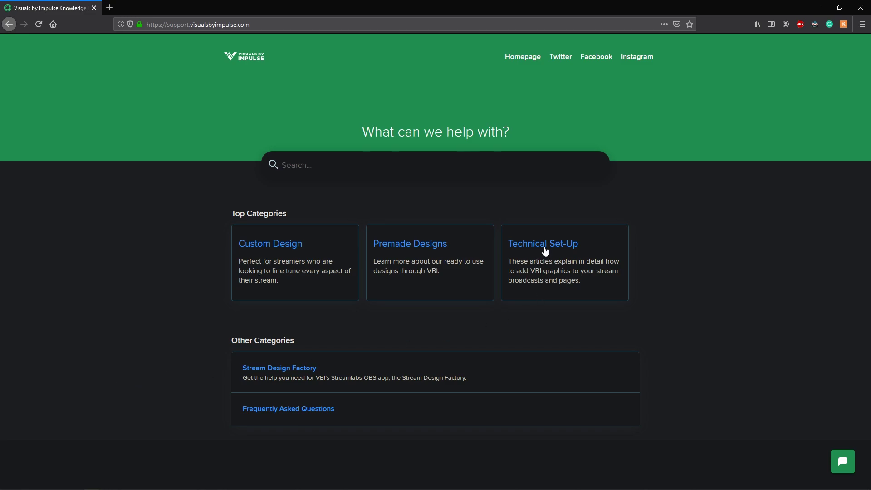
# Step: Open the Technical Set-Up category and scroll through its 19 articles
pyautogui.click(544, 248)
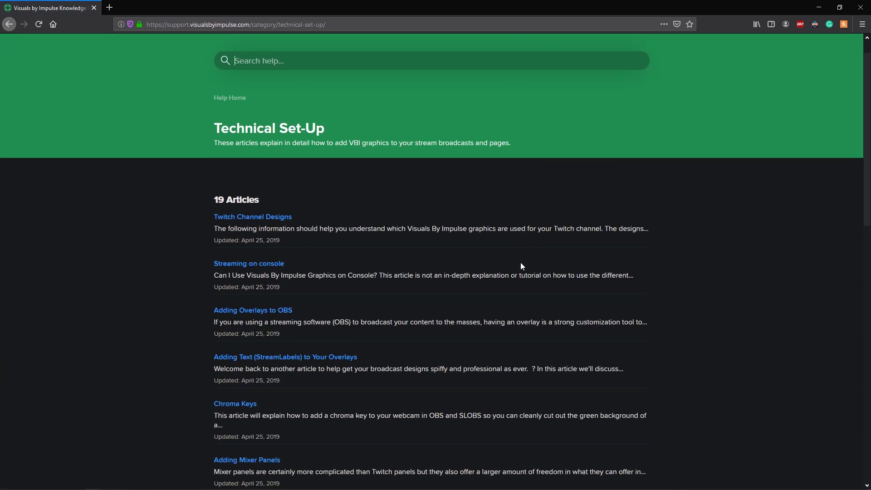
pyautogui.scroll(-4, 520, 262)
pyautogui.scroll(-3, 522, 265)
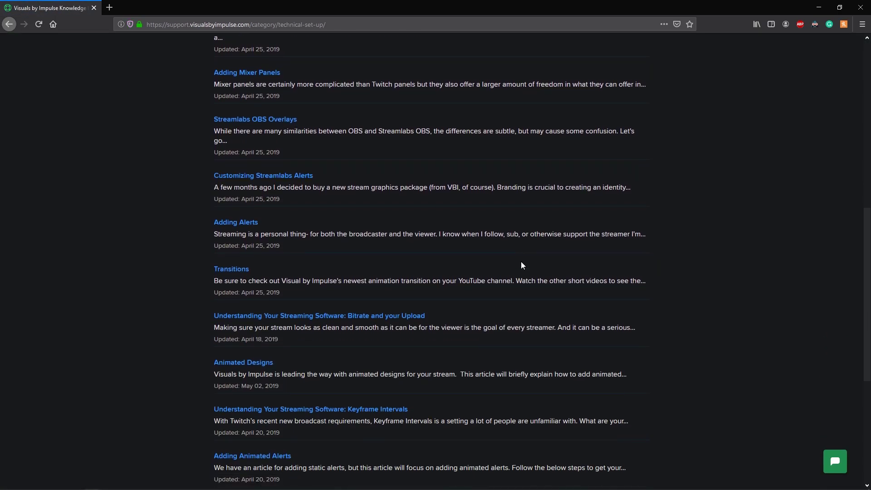